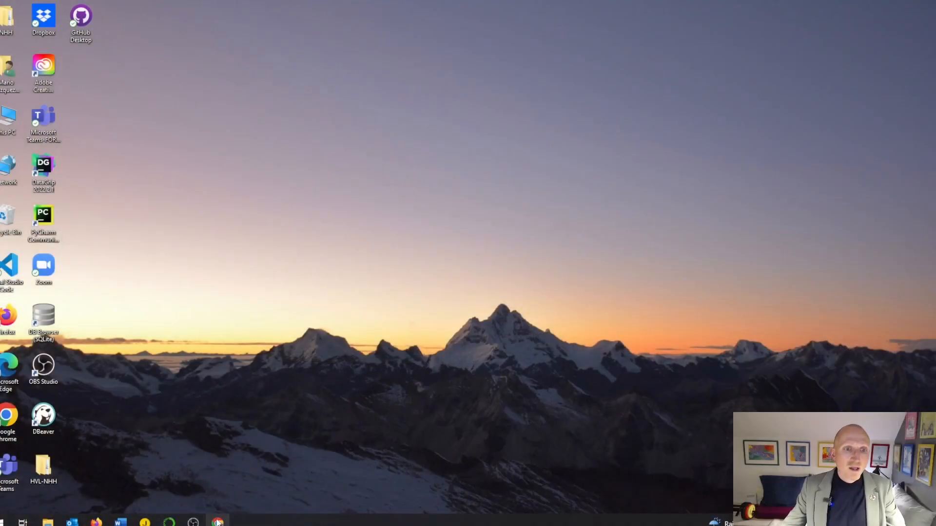
Step: Switch to Chrome and sign in to AWS as root user, entering the account password
click(218, 523)
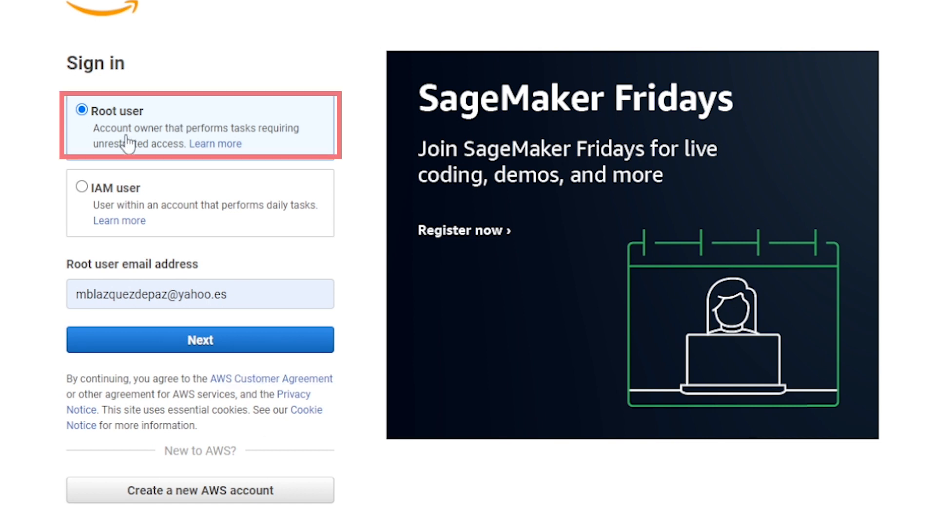
click(225, 342)
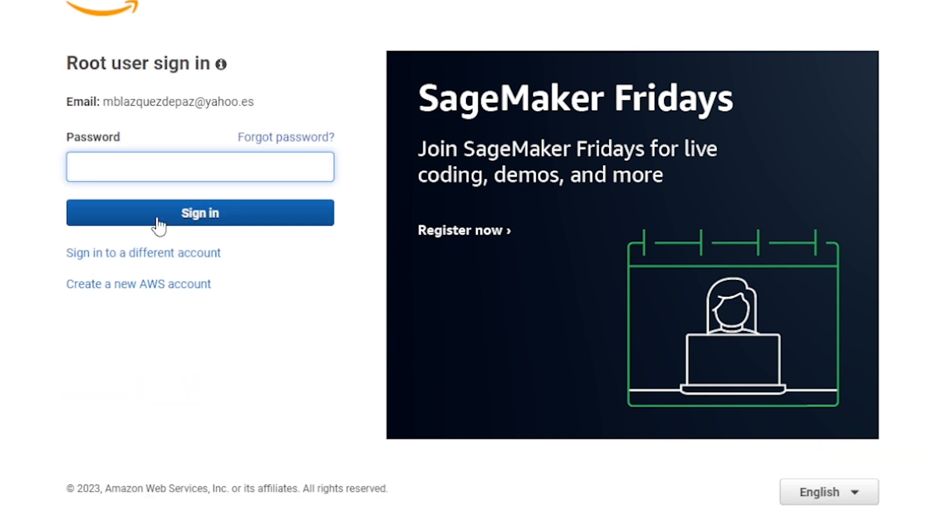
text(•••••••••••)
click(187, 221)
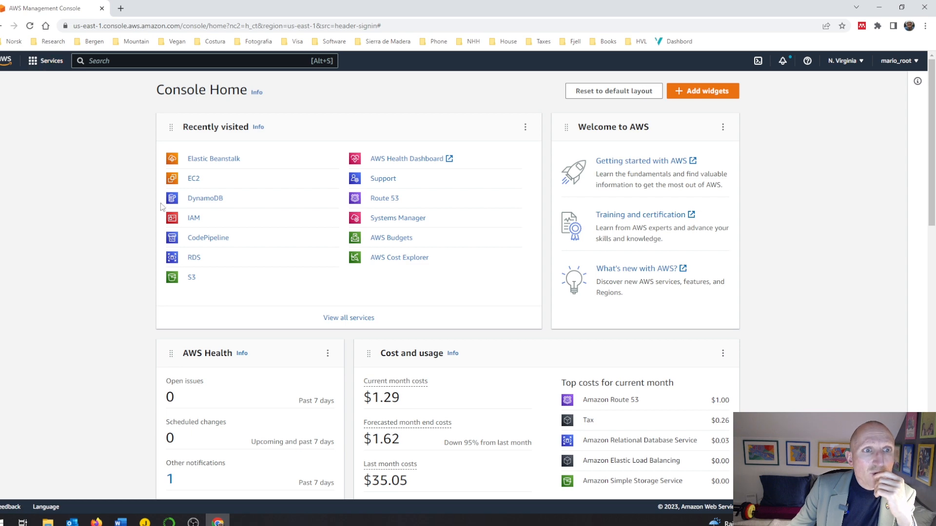
Step: Search the AWS services for IAM and open its list of users
click(126, 61)
text(IA)
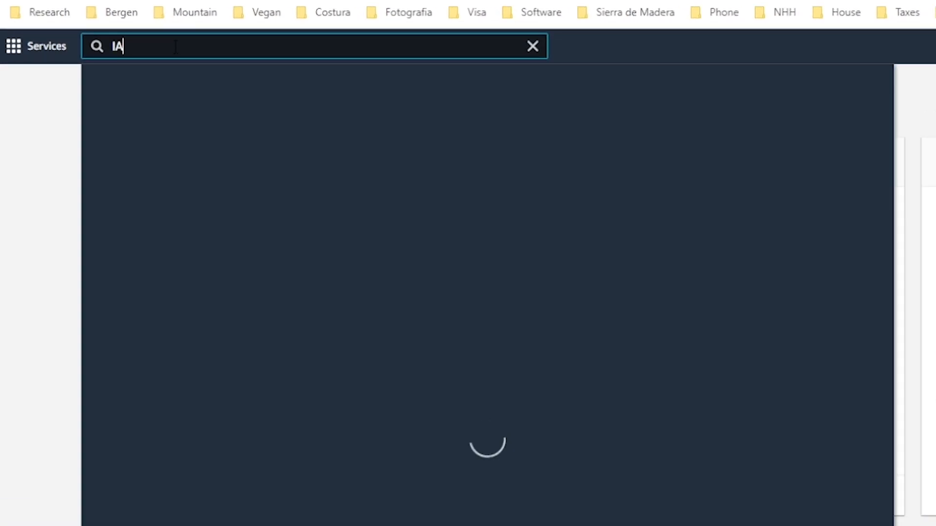
text(M)
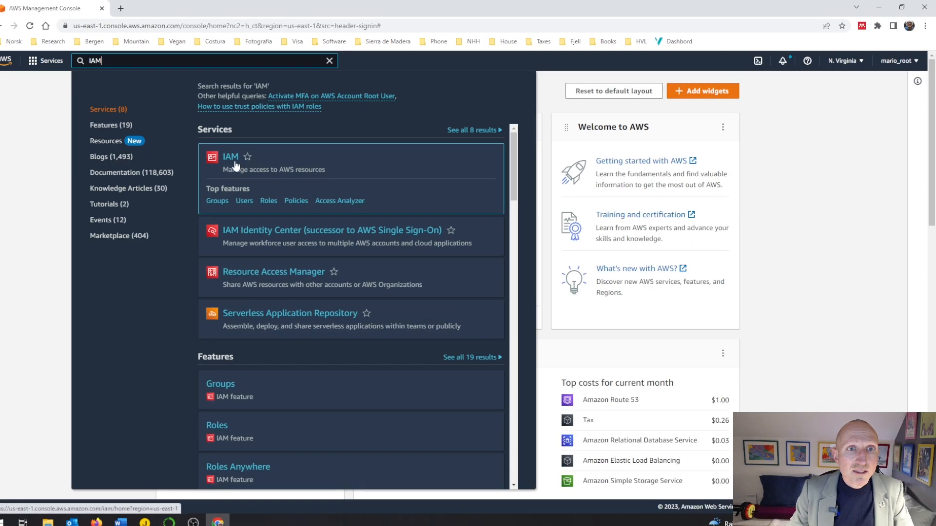
click(231, 157)
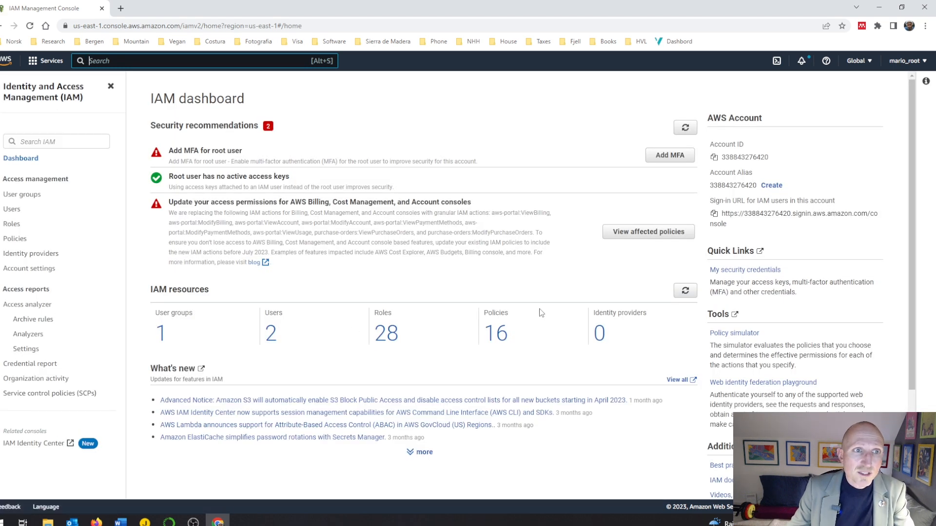
click(10, 210)
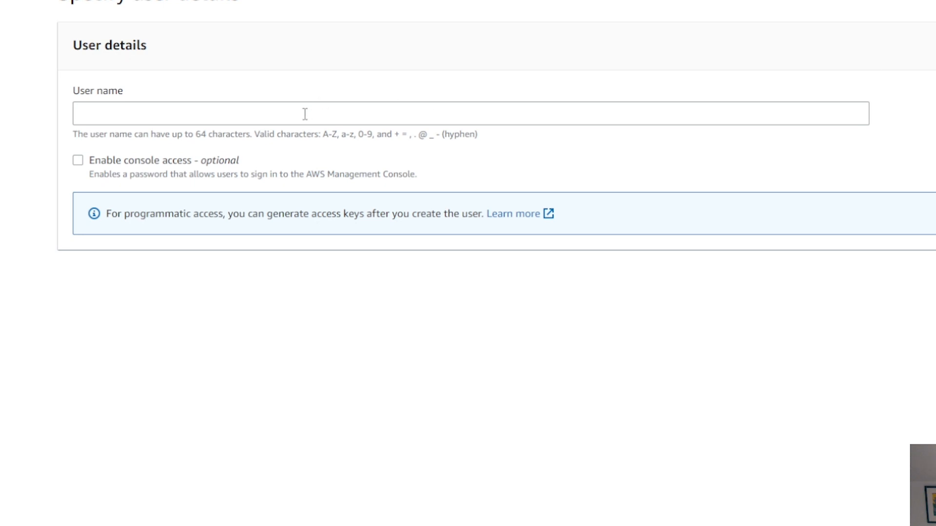
Step: Specify a new IAM user named carbon_app_2023_user1 with console access and an autogenerated password, and proceed to the permissions
click(305, 114)
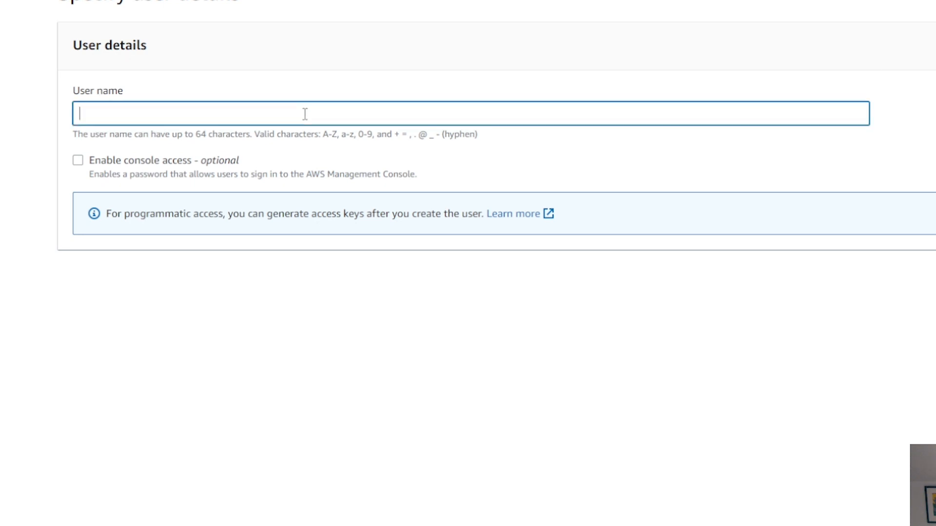
text(carb)
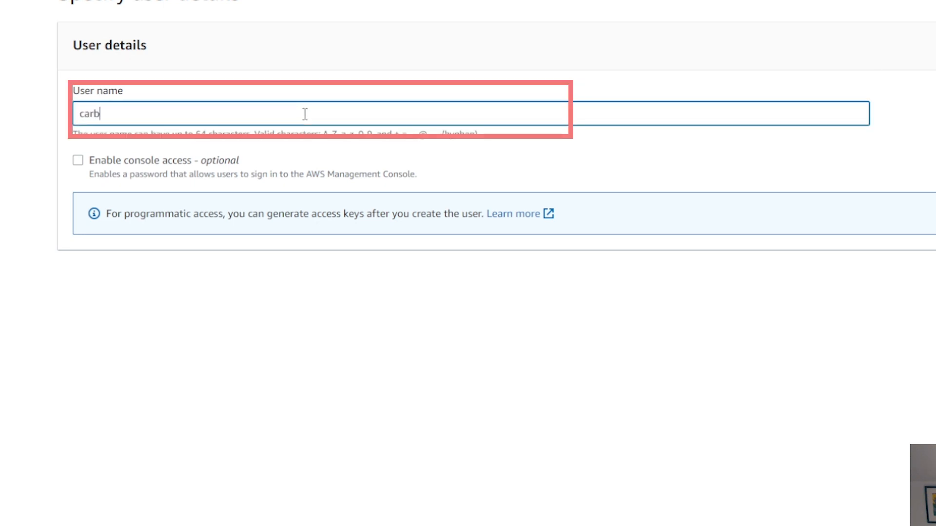
text(on_app_2023_user)
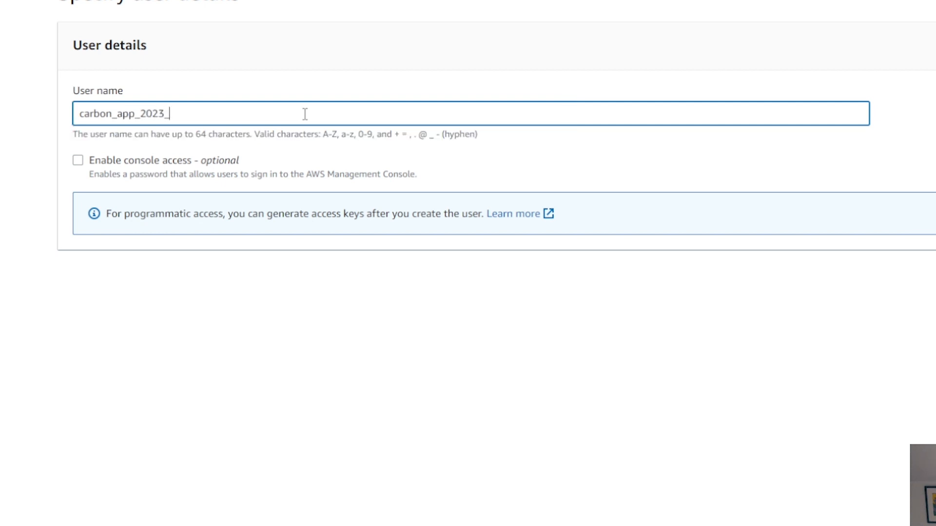
text(1)
click(78, 161)
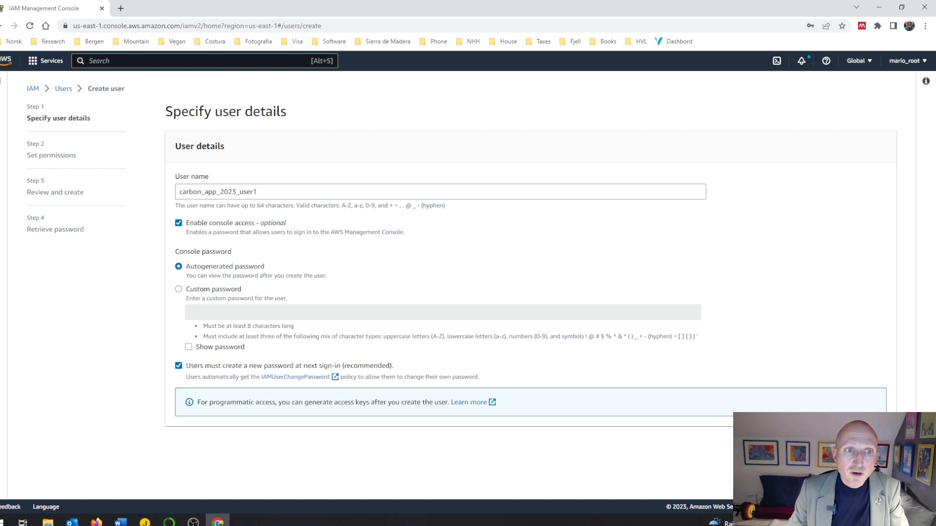
click(878, 445)
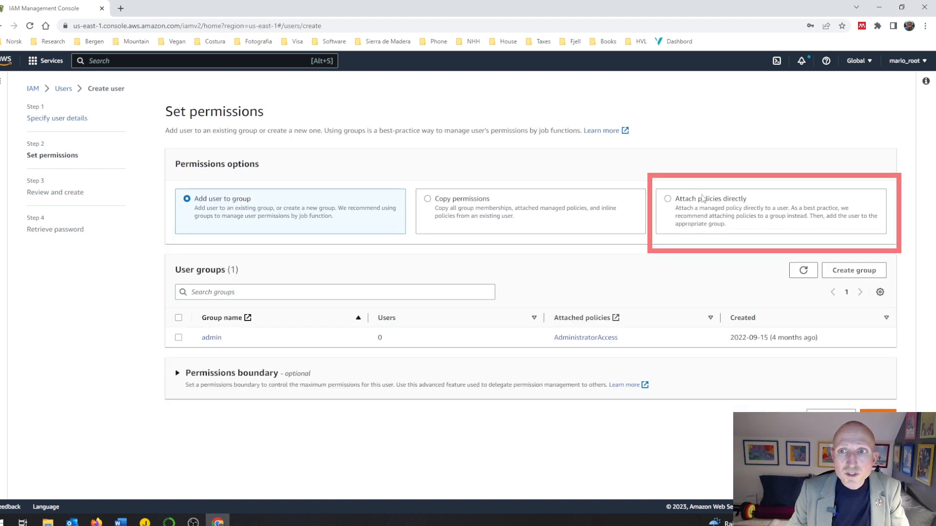
Step: Choose to attach policies directly, filter the policies by "admin" and select AdministratorAccess for the new user
click(672, 200)
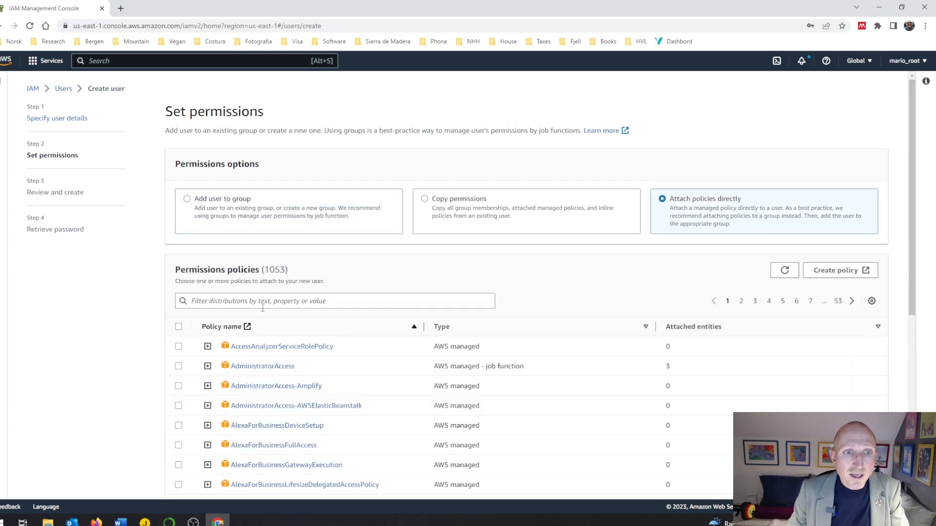
click(264, 300)
text(admin)
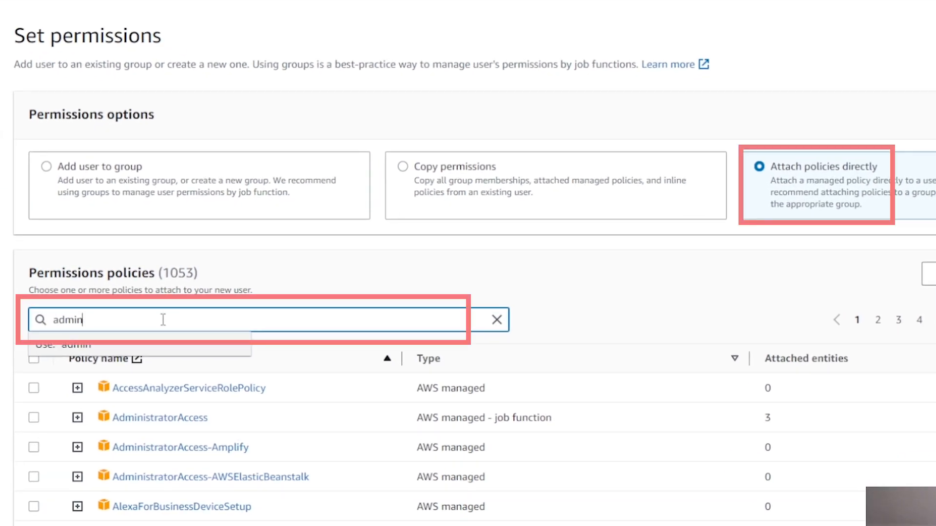
text(i)
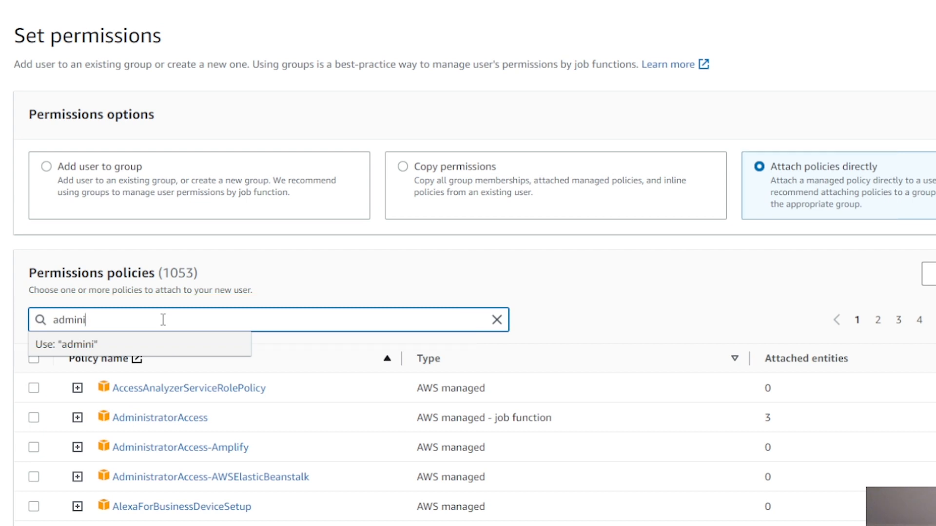
key(BackSpace)
key(Return)
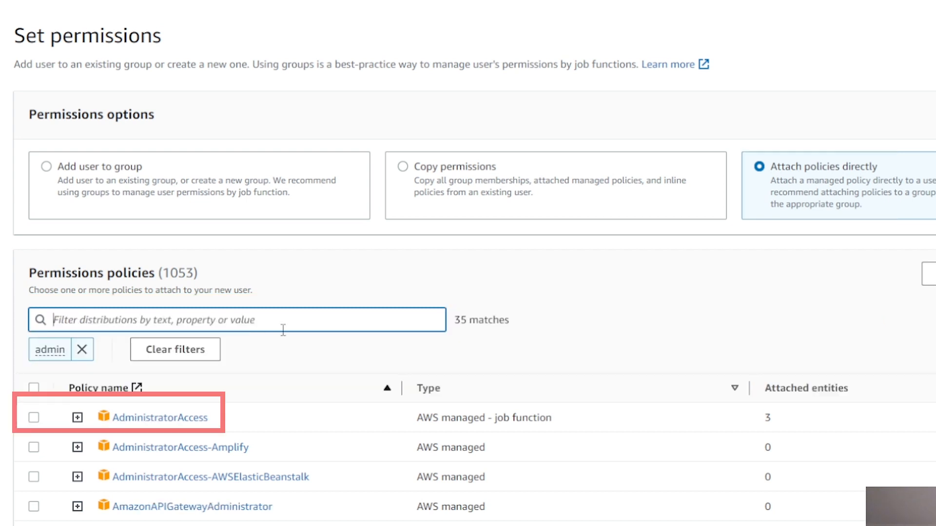
click(33, 419)
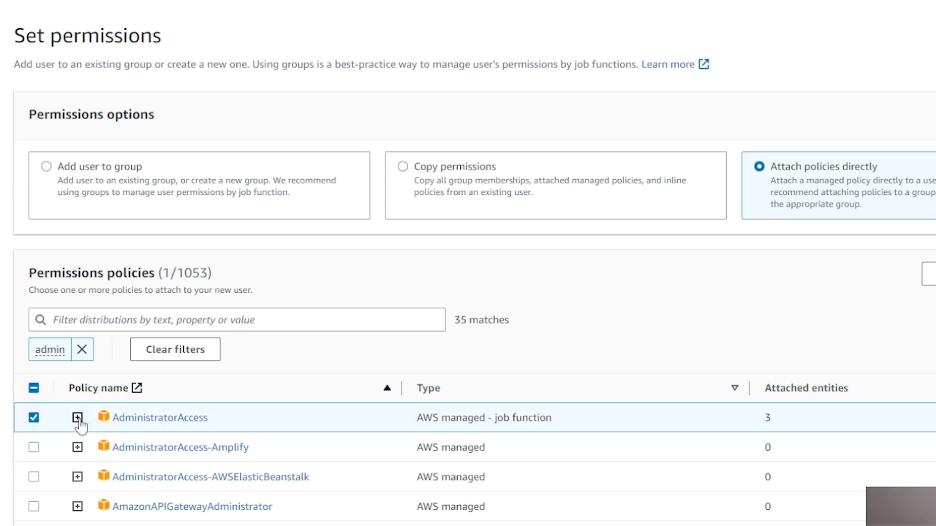
Step: Examine the JSON definition of the AdministratorAccess policy and collapse it again
scroll(431, 349, down, 2)
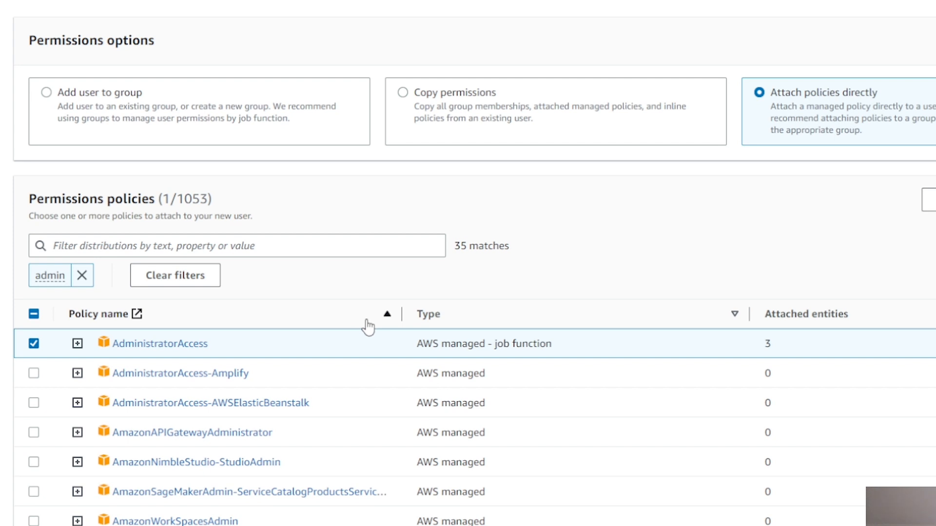
click(77, 344)
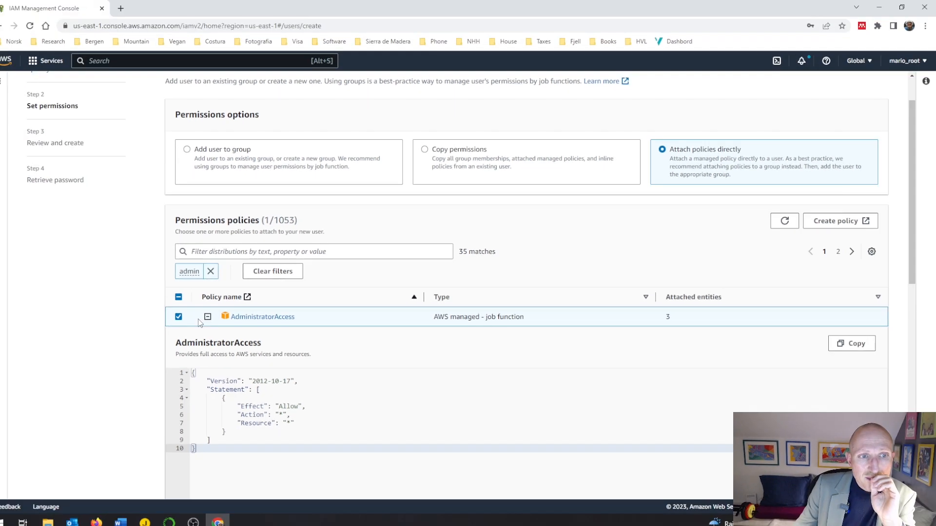
click(207, 318)
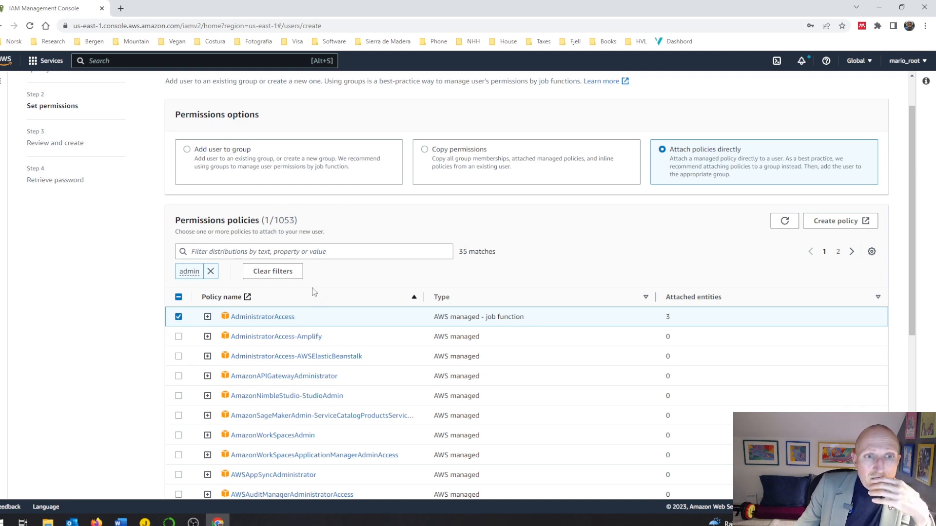
Step: Proceed to the review of the user's details and permissions and create the user
scroll(321, 340, down, 6)
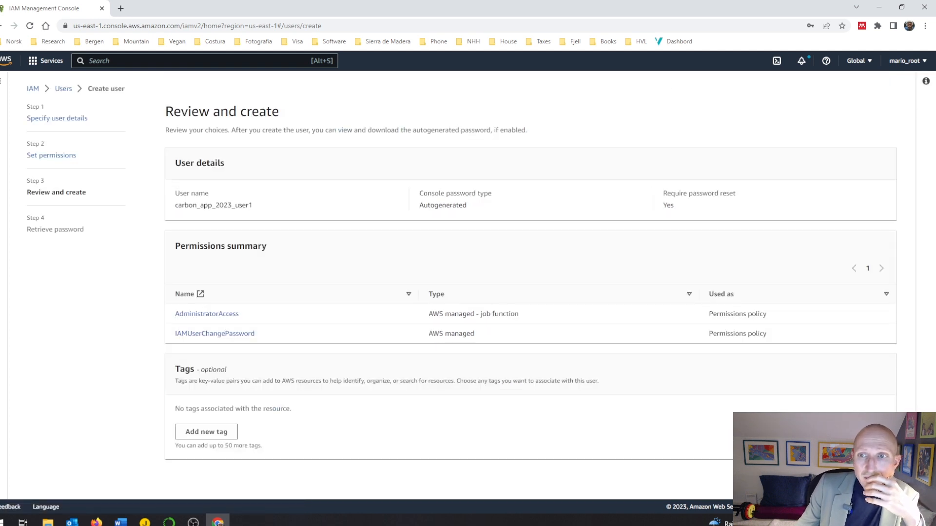
click(866, 478)
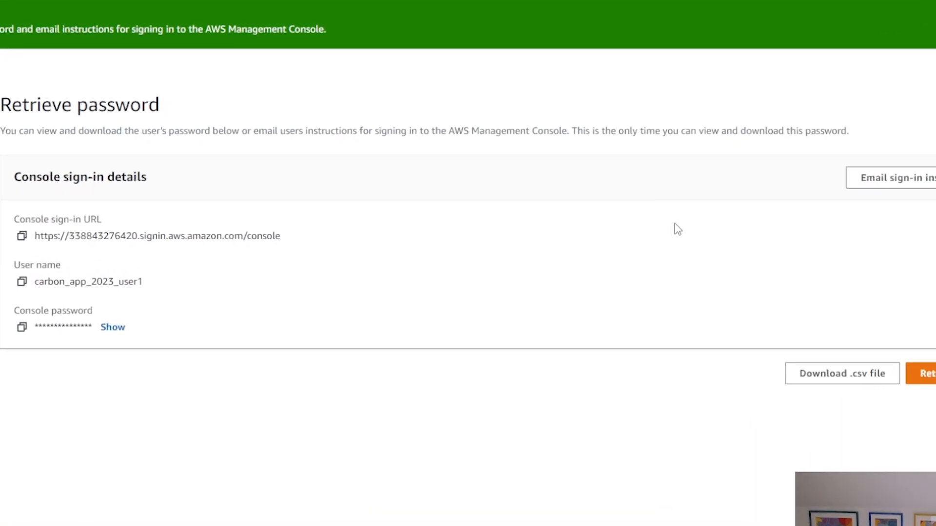
Step: Download the new user's sign-in details as a CSV file, reveal the console password and return to the users list
click(824, 379)
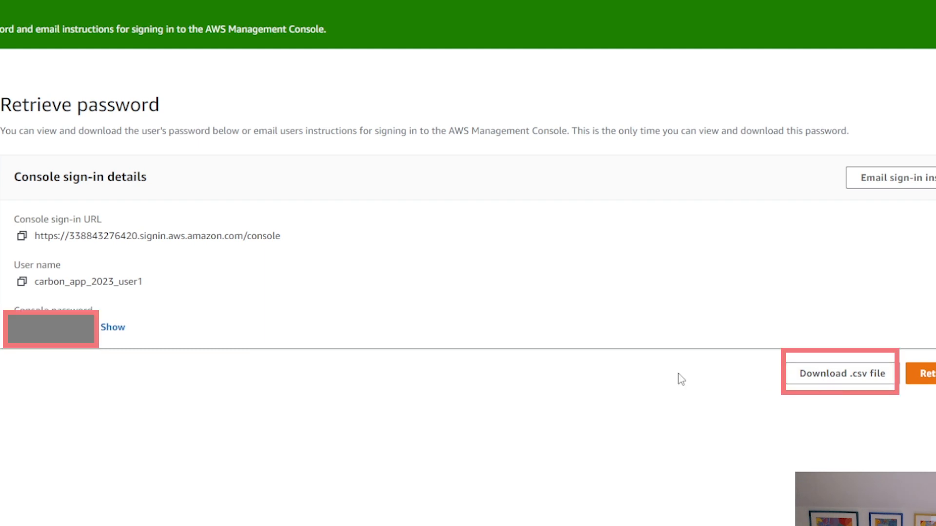
click(116, 331)
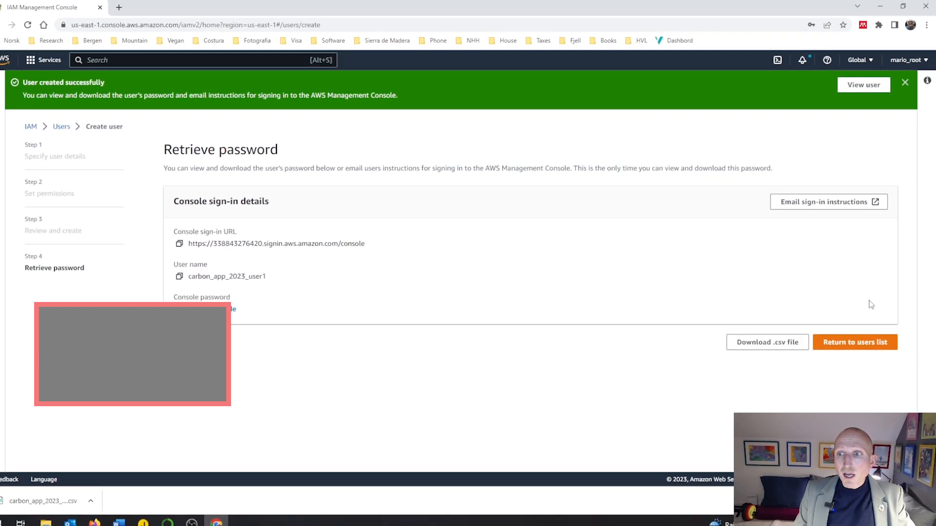
click(860, 343)
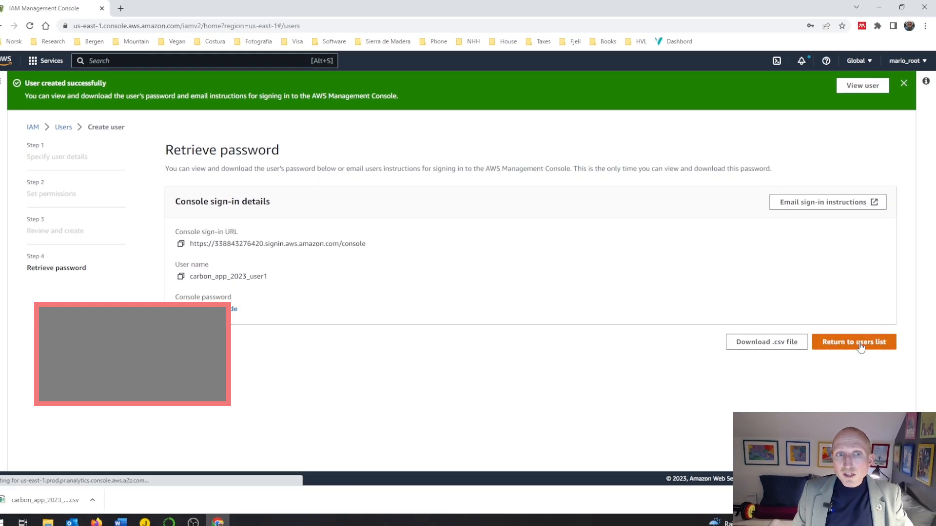